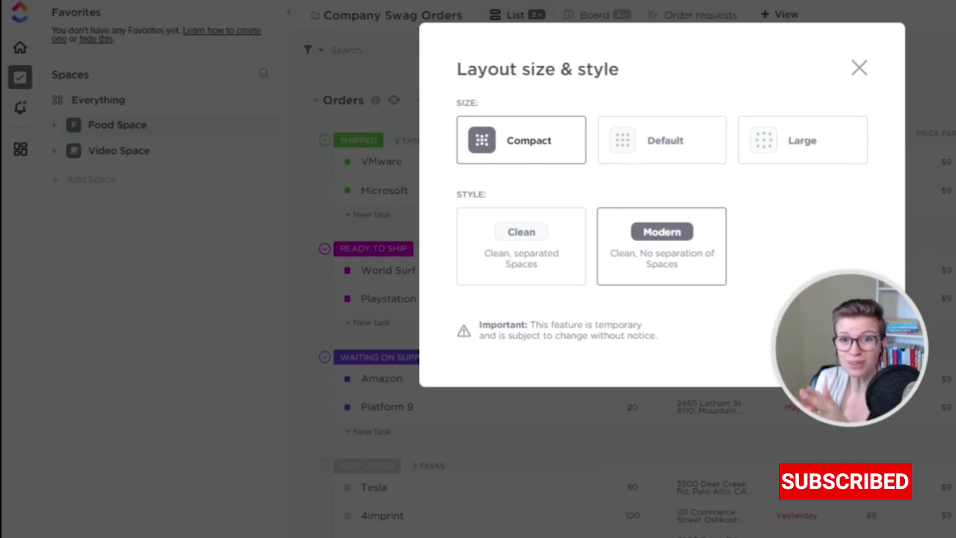
- Pick the Clean style card in the sidebar's Layout size & style settings
click(520, 238)
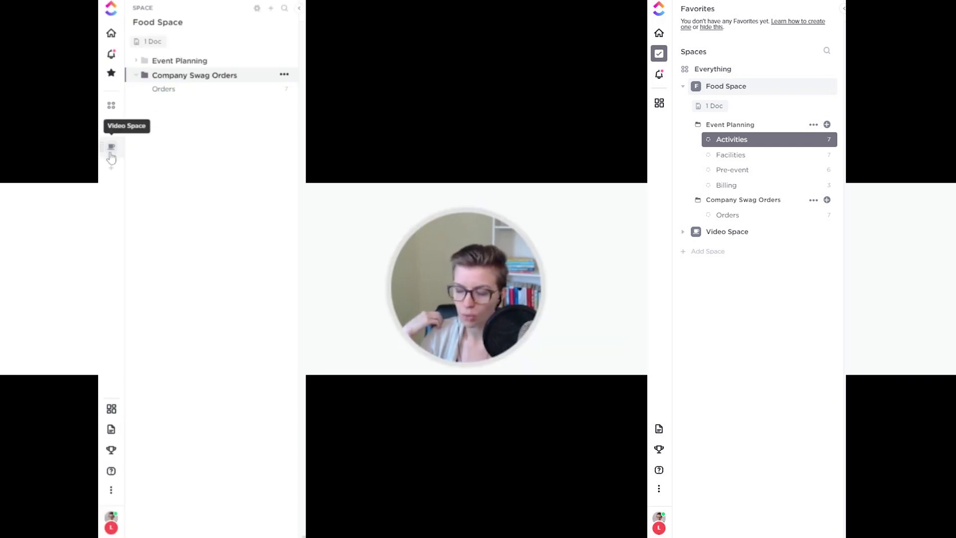
- Switch the Clean sidebar rail from Video Space to Food Space and back to Video Space
click(110, 149)
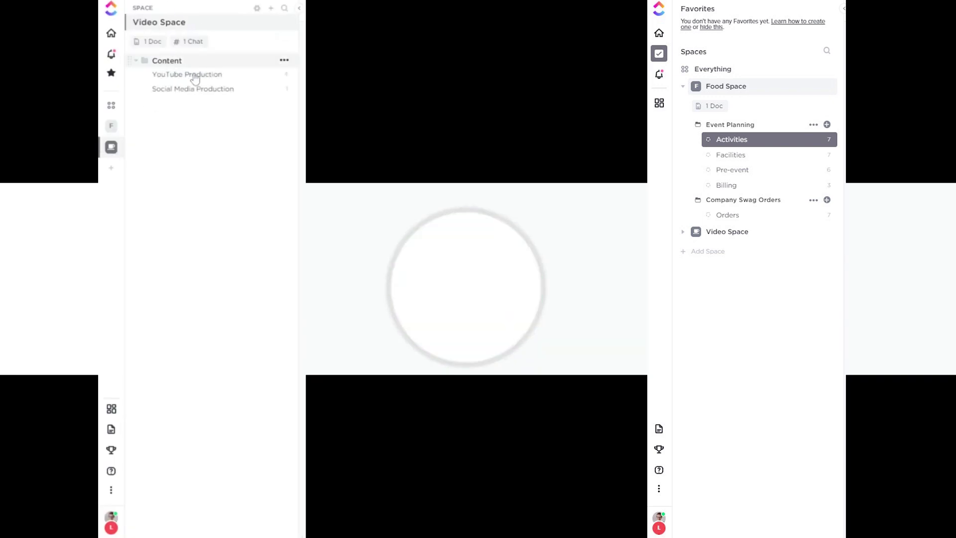
click(111, 126)
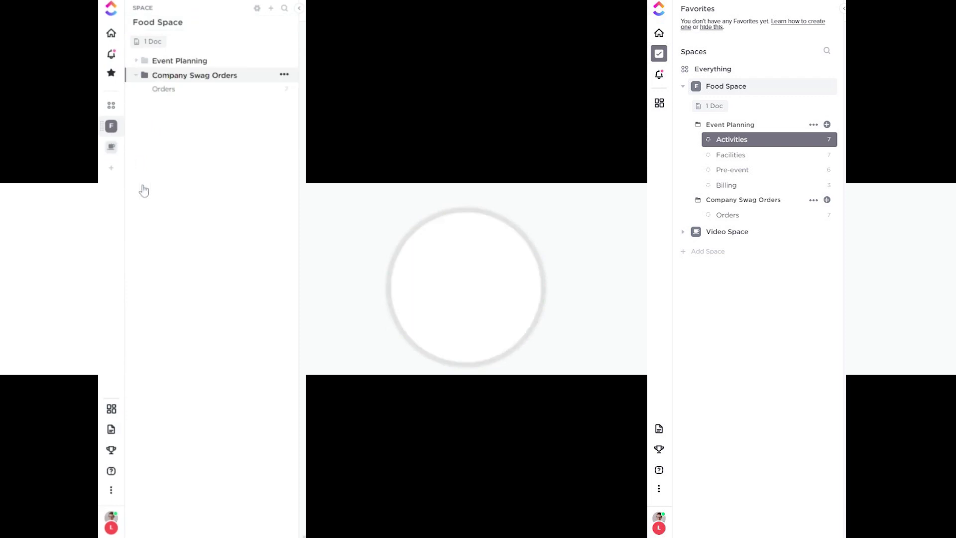
click(112, 147)
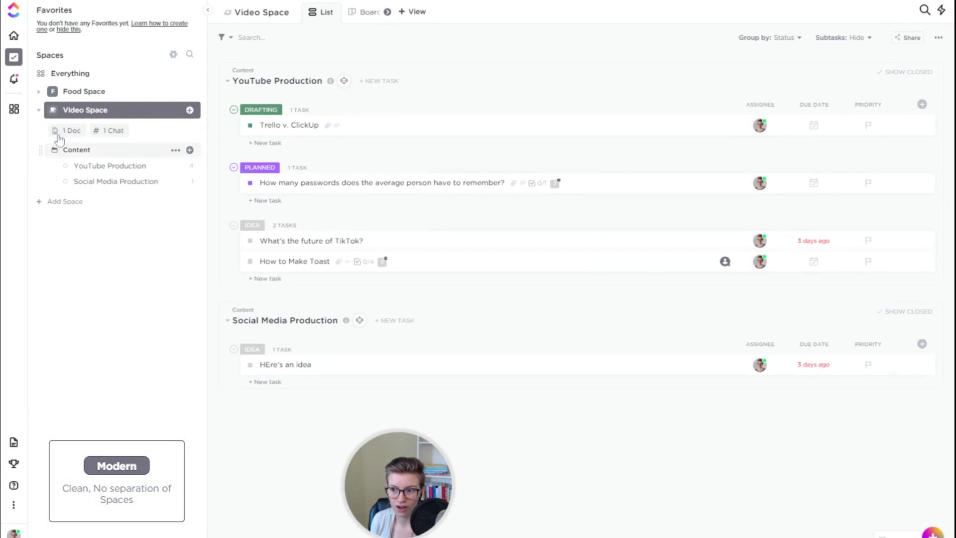
- Collapse the Video Space tree, hide the sidebar, then reopen it pinned with Q
click(39, 110)
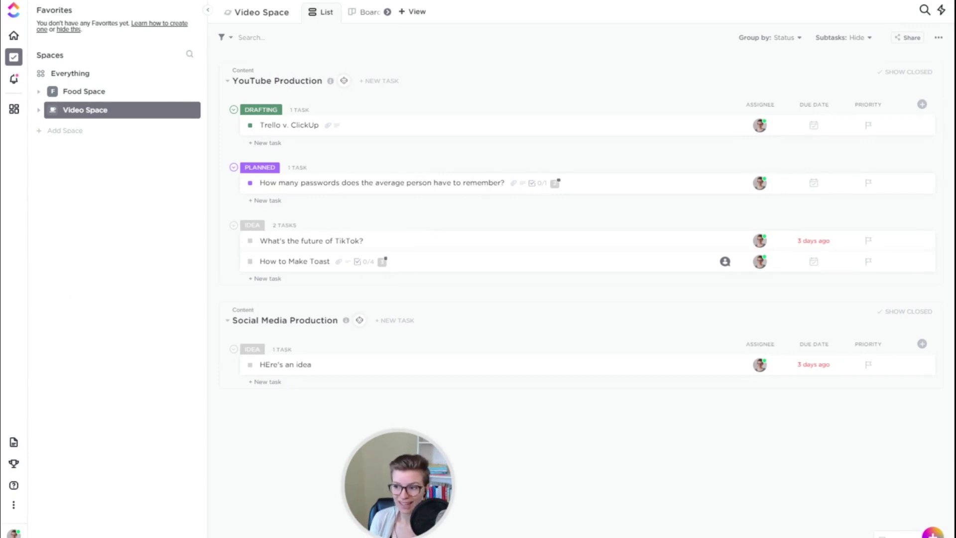
click(207, 10)
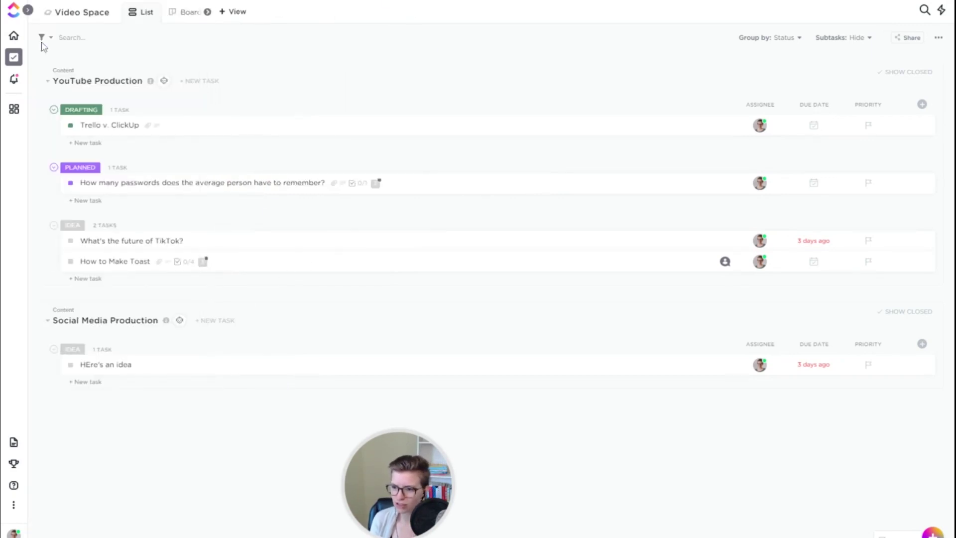
mouse_move(28, 12)
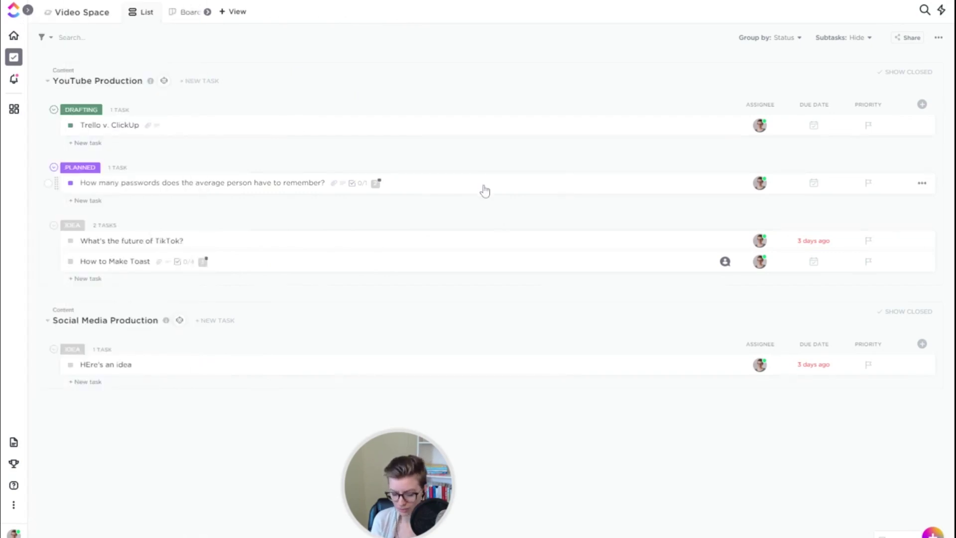
key(q)
mouse_move(180, 54)
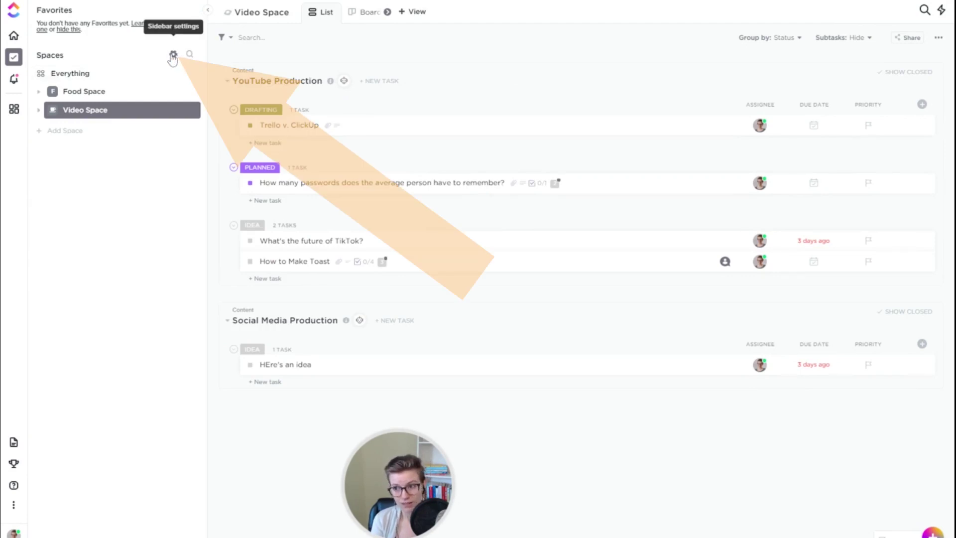
- Switch the sidebar to the Clean style in Layout size & style and confirm
click(173, 55)
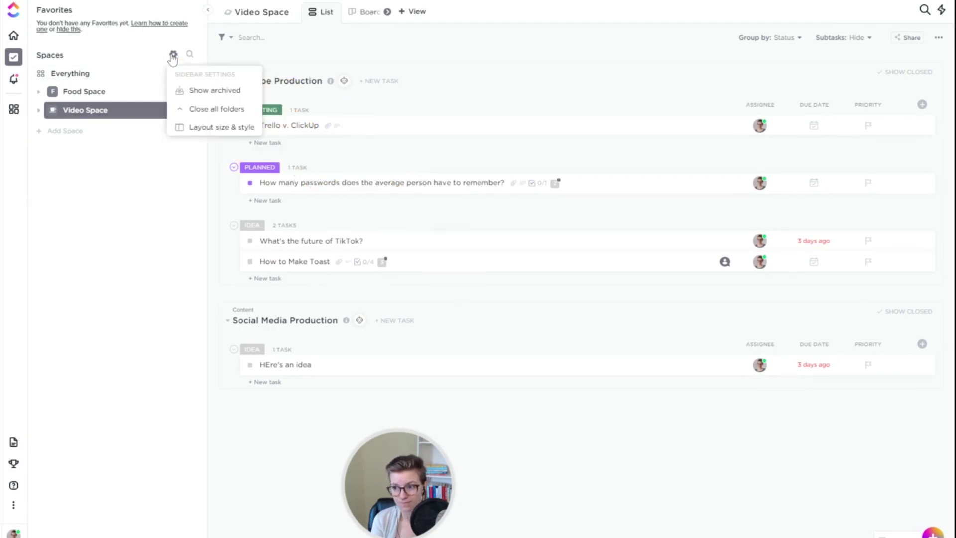
click(218, 129)
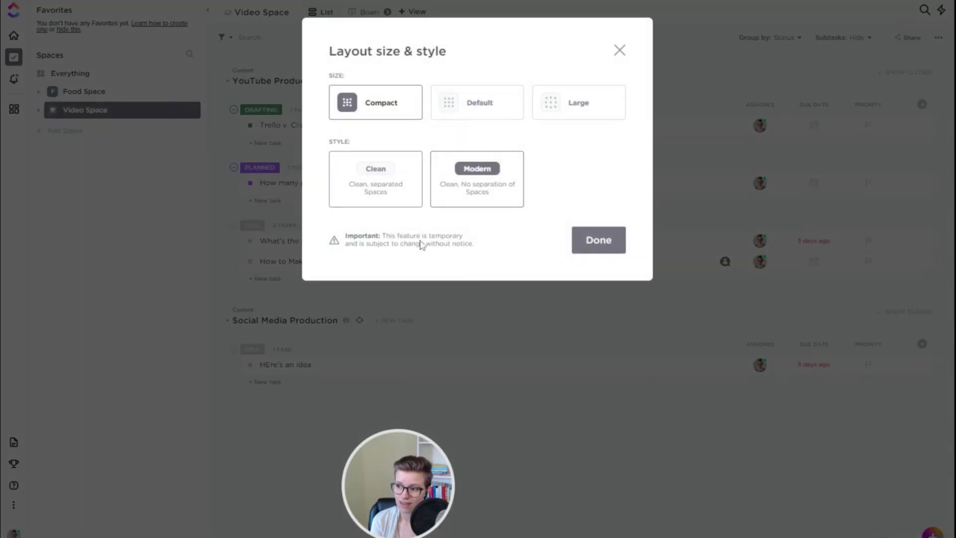
click(386, 189)
click(614, 244)
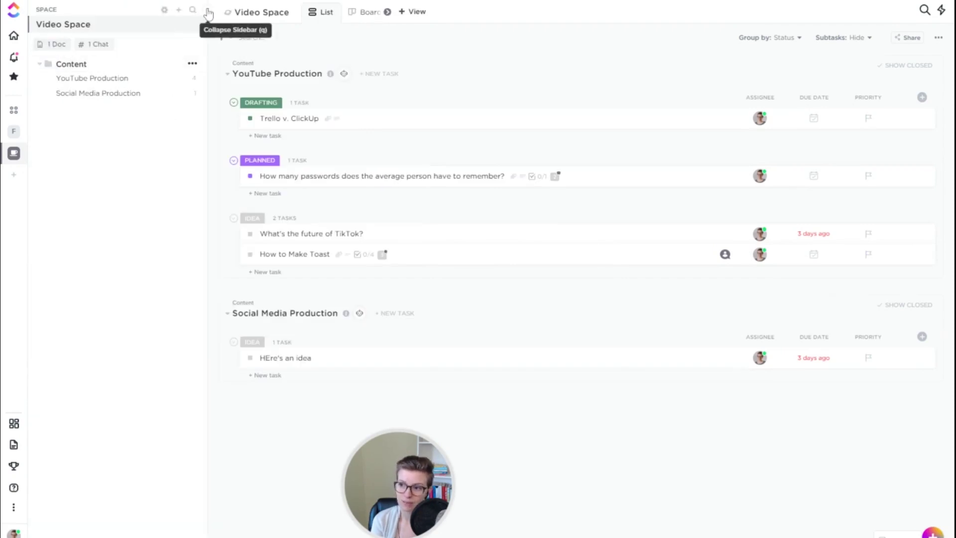
- Hide and restore the sidebar, then return Layout size & style to Modern
click(201, 9)
click(25, 16)
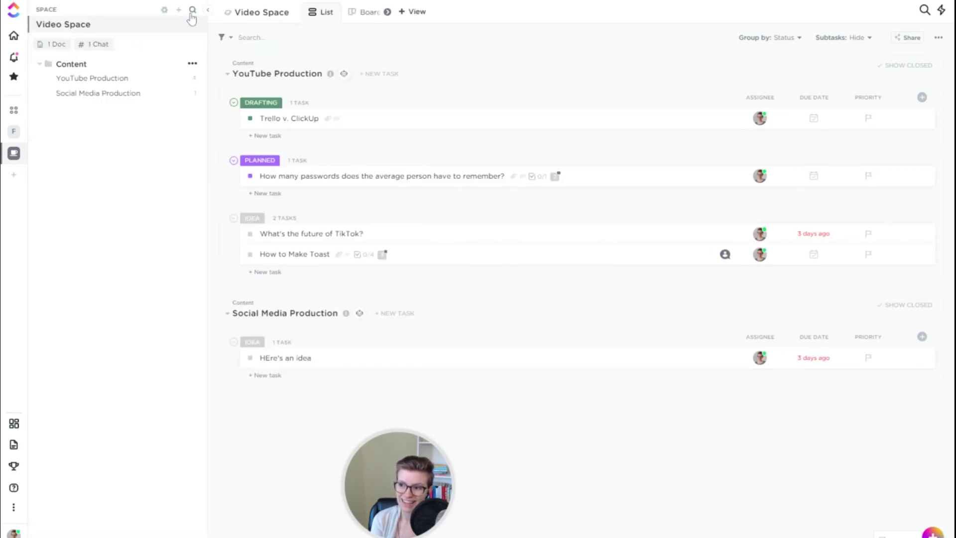
click(165, 11)
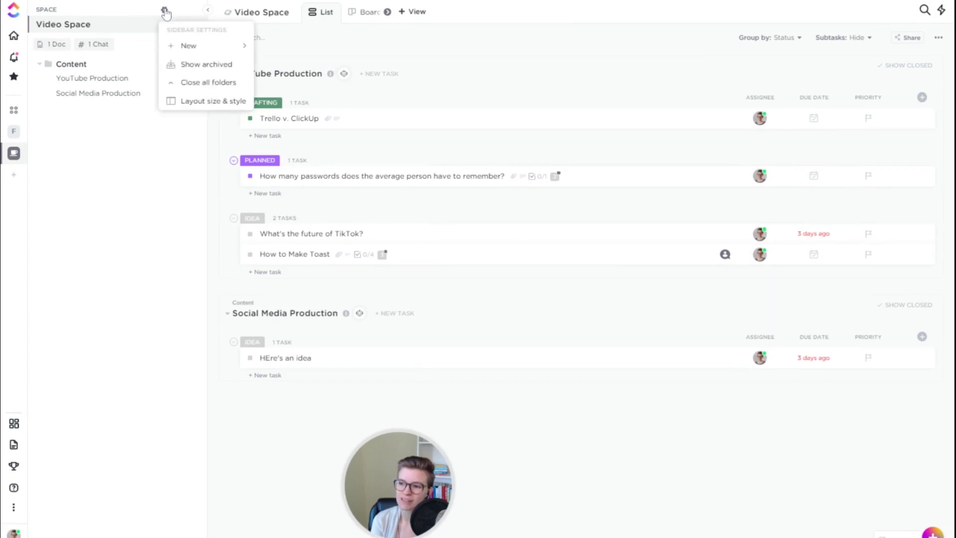
click(202, 101)
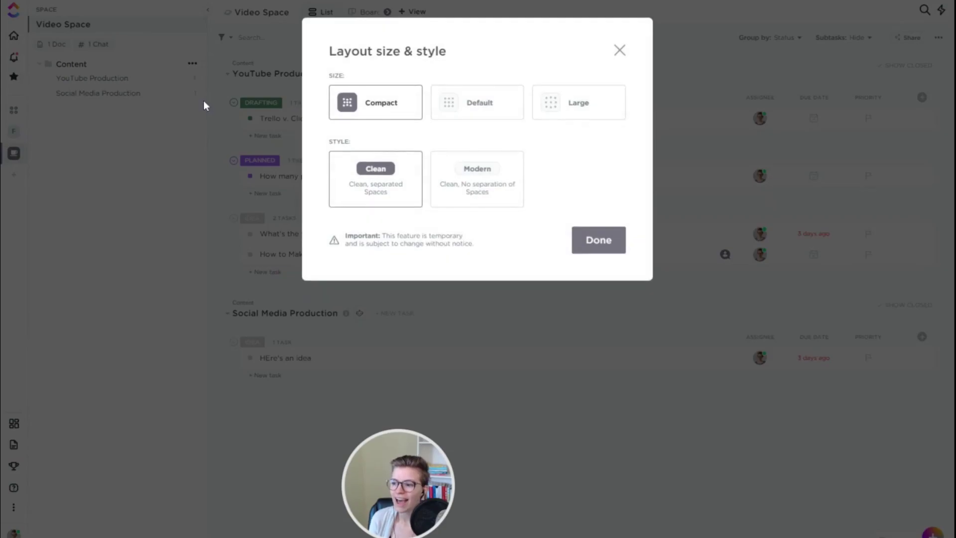
click(462, 182)
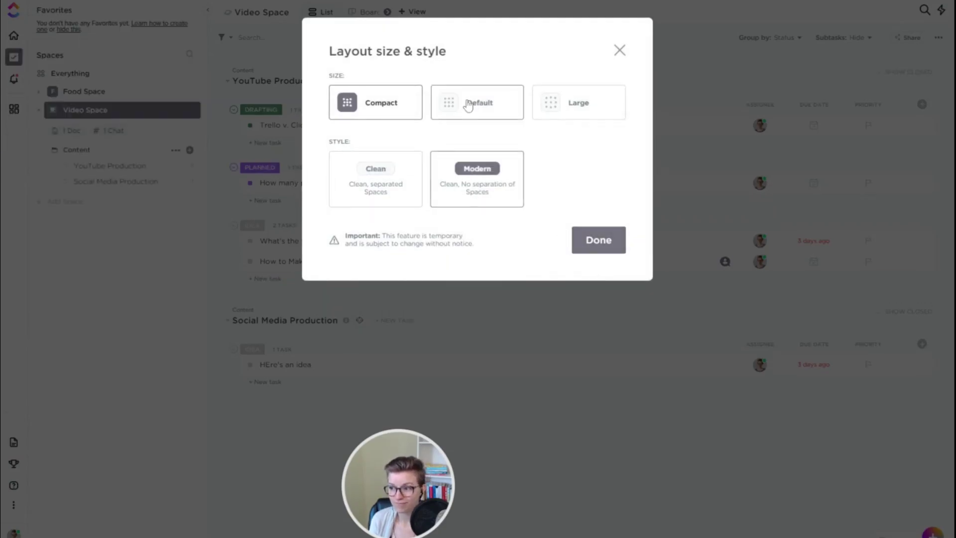
- Try Modern at Large and Compact sizes, then toggle Modern and Clean, ending on Clean
click(491, 107)
click(553, 114)
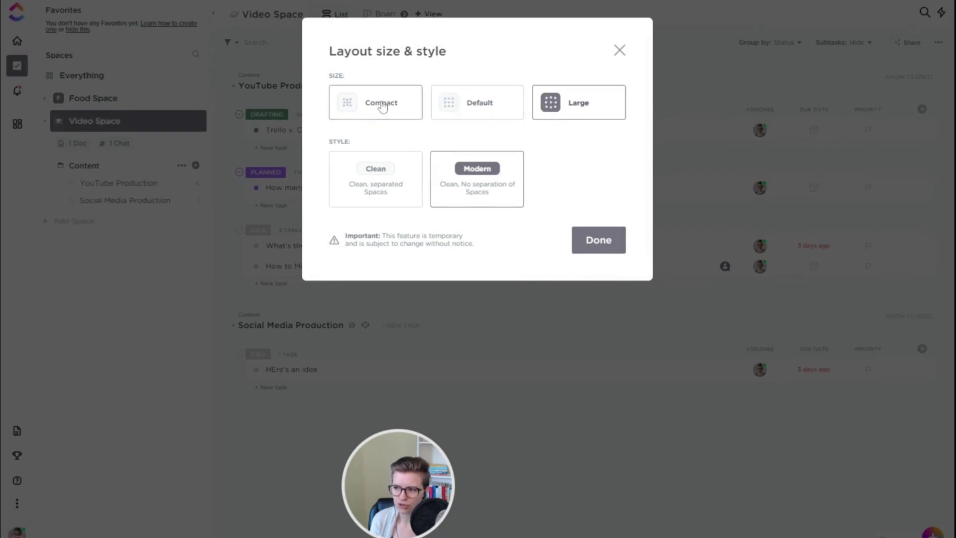
click(383, 106)
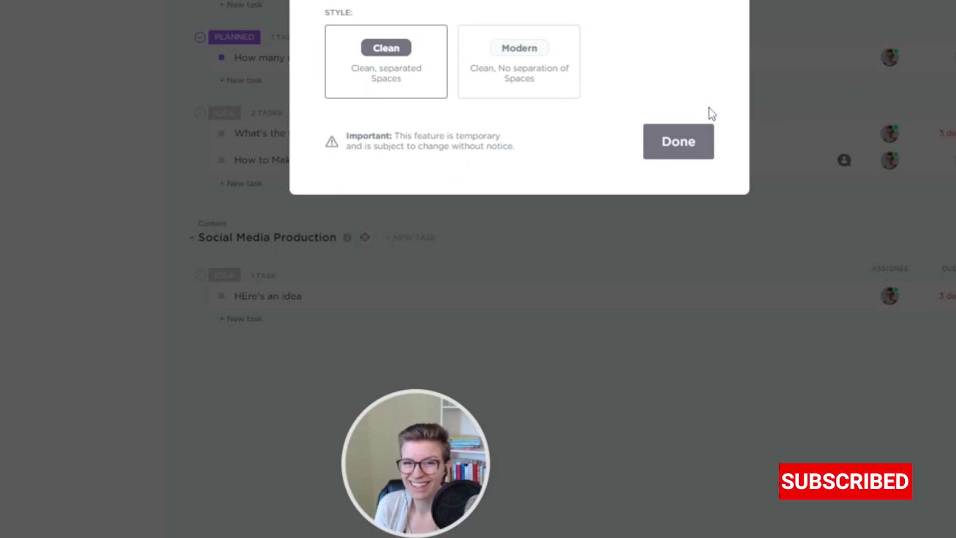
click(480, 80)
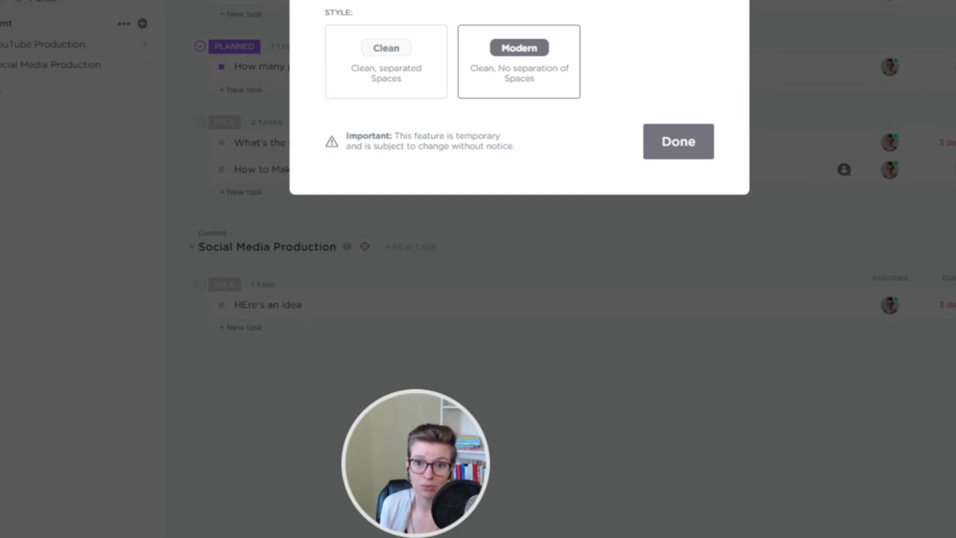
click(348, 79)
click(493, 76)
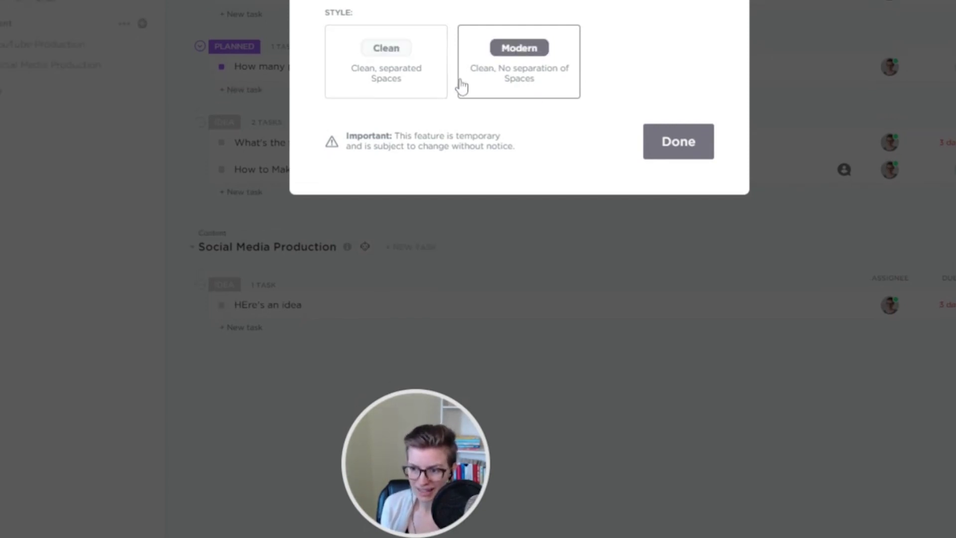
click(412, 52)
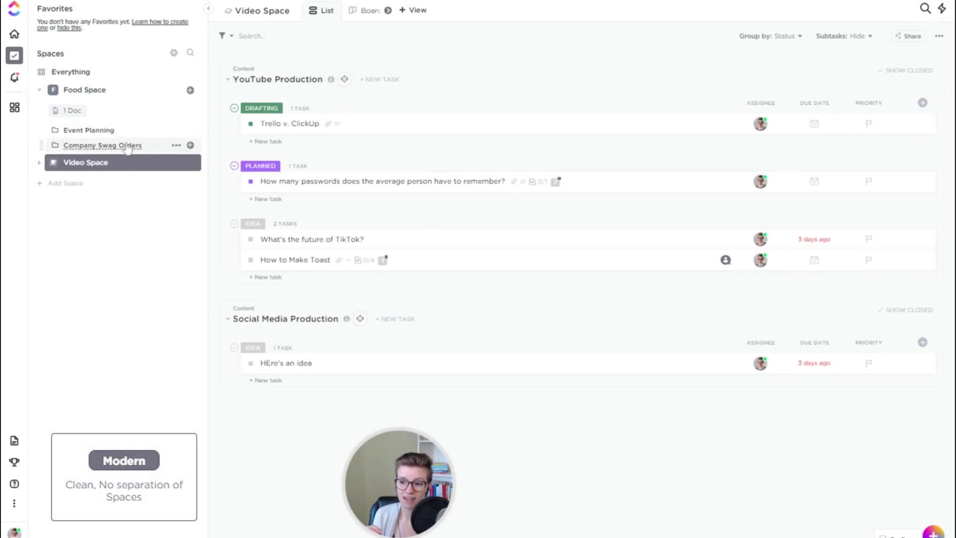
- Expand the Company Swag Orders and Event Planning folders, then Video Space and Food Space
click(55, 145)
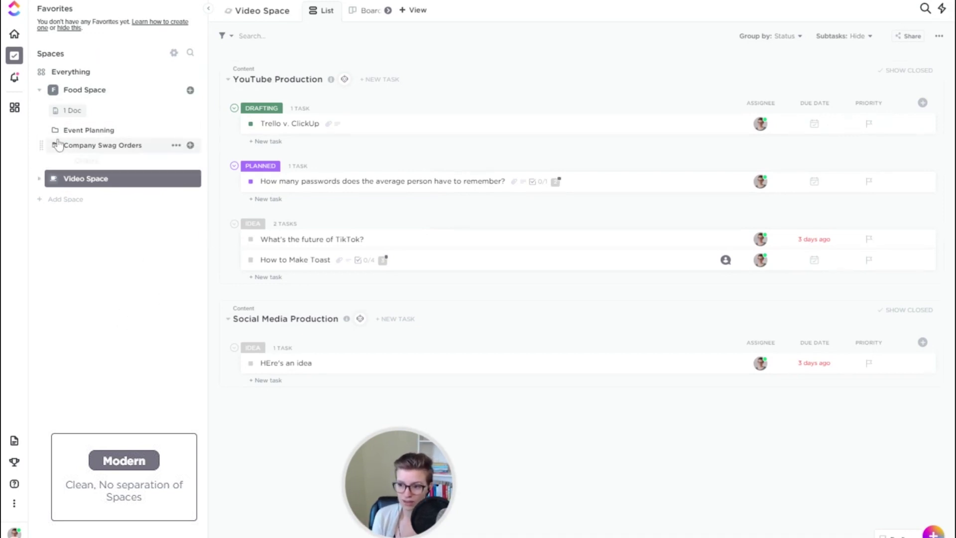
click(55, 130)
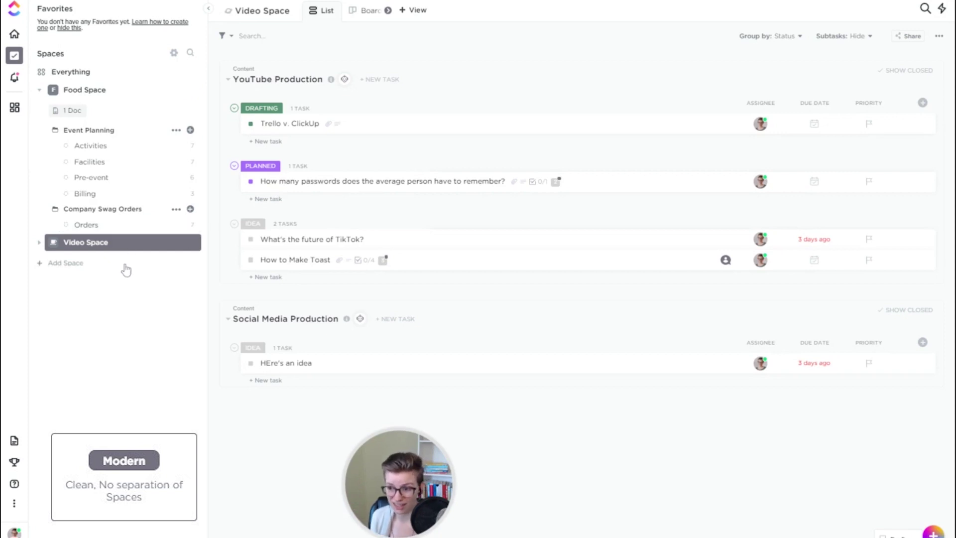
click(39, 242)
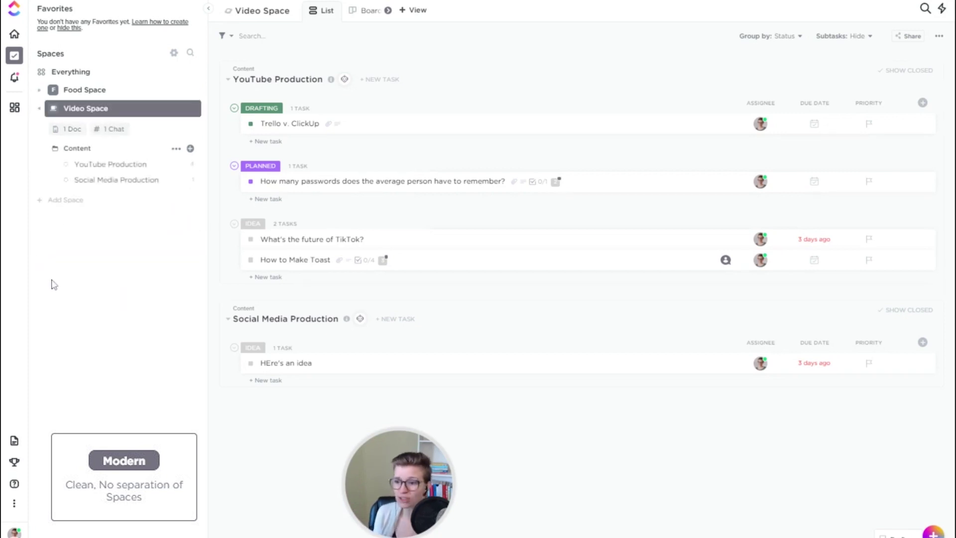
click(39, 90)
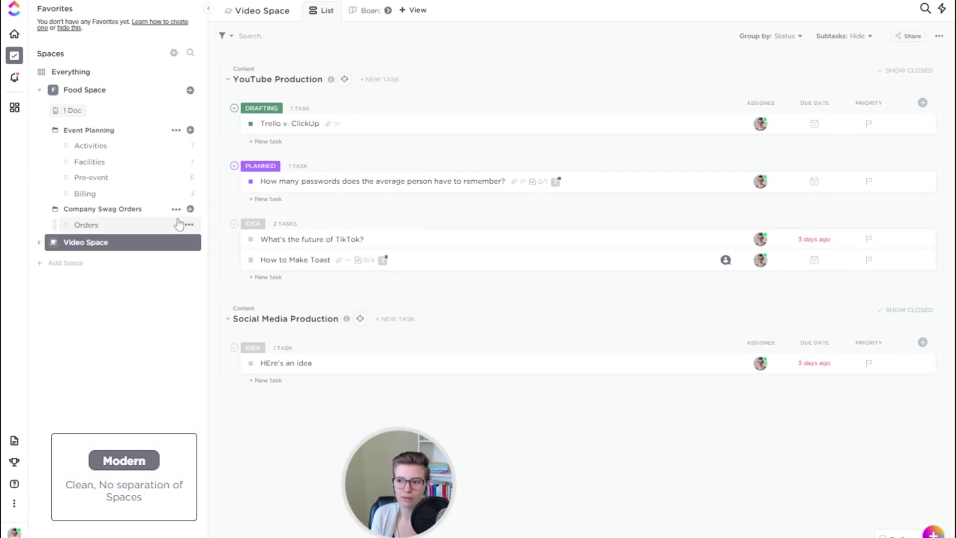
- Change the sidebar layout from Modern to the Clean style and confirm with Done
click(174, 53)
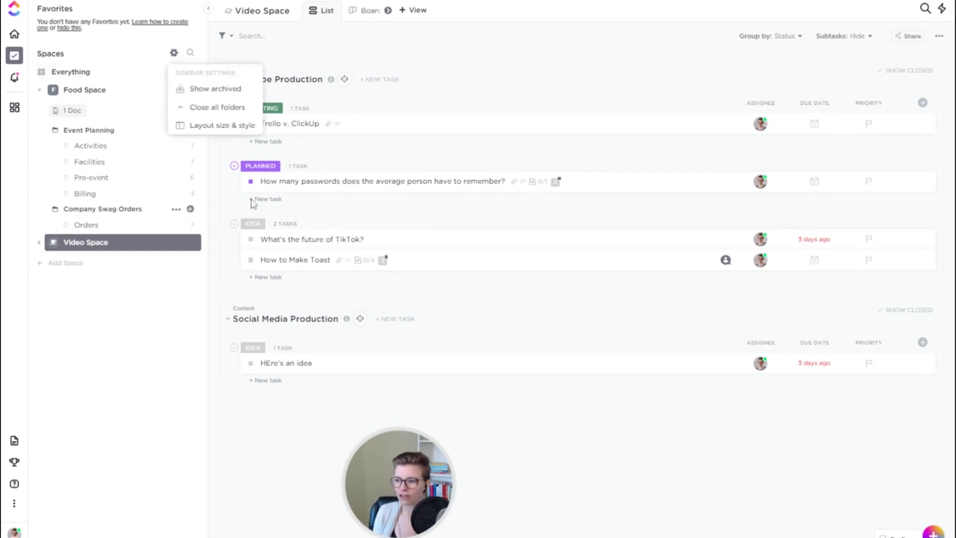
click(214, 126)
click(414, 192)
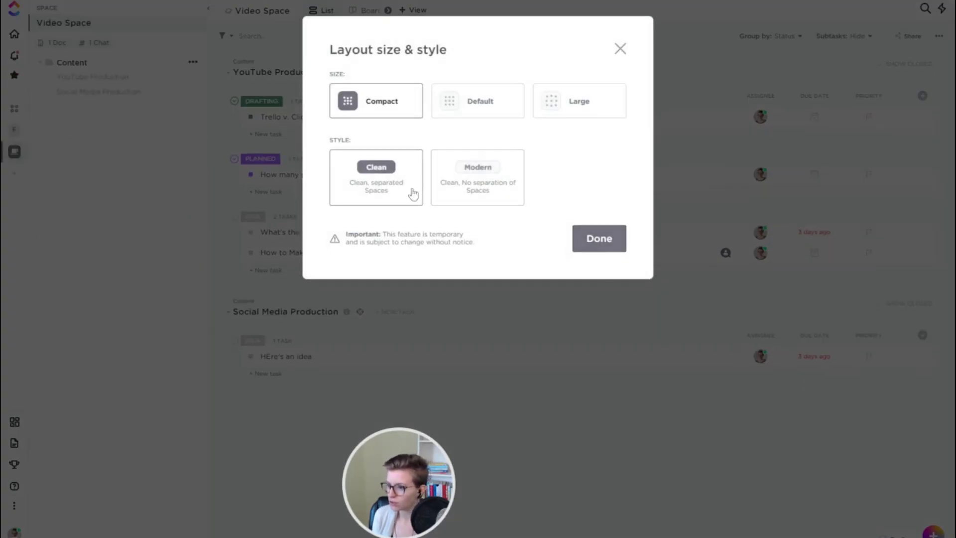
click(603, 241)
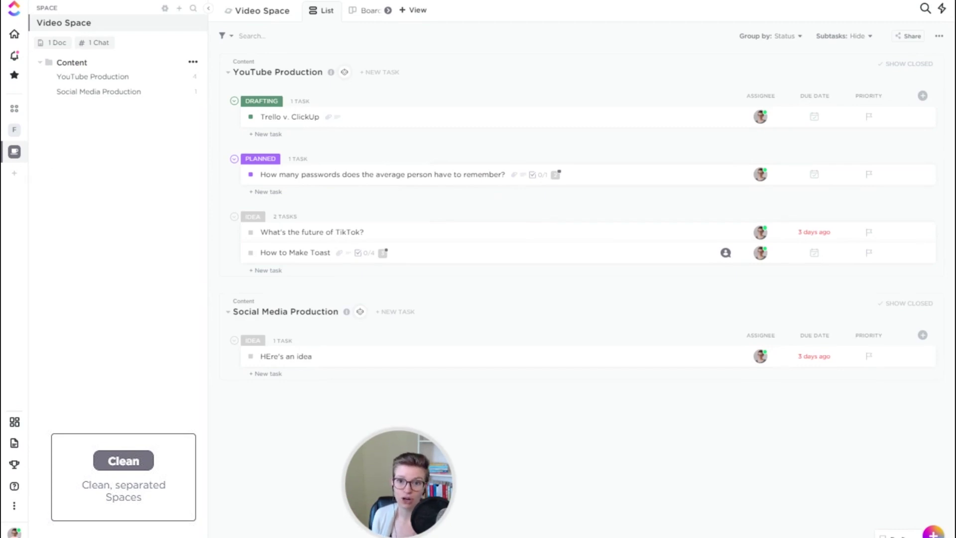
- Switch the rail to Food Space and expand the Company Swag Orders folder to show Orders
click(15, 130)
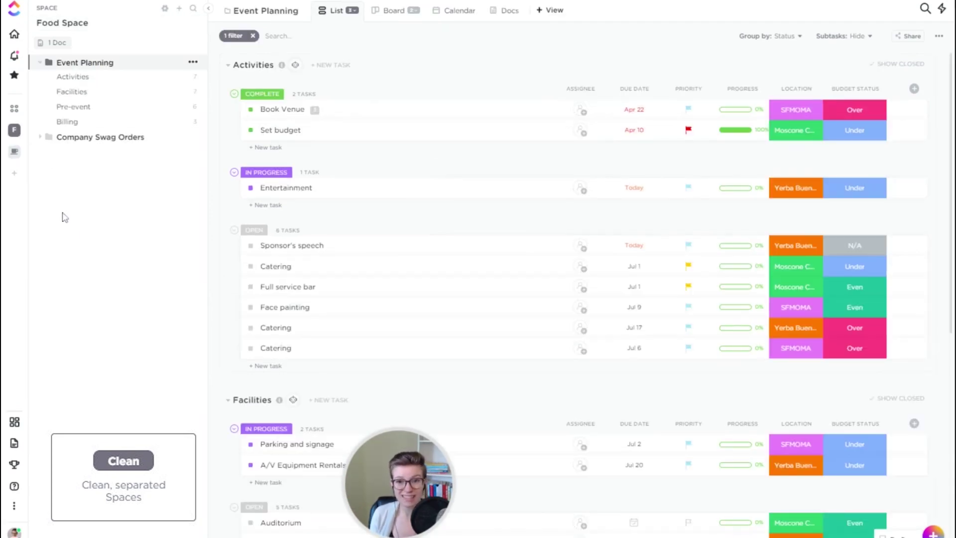
click(48, 137)
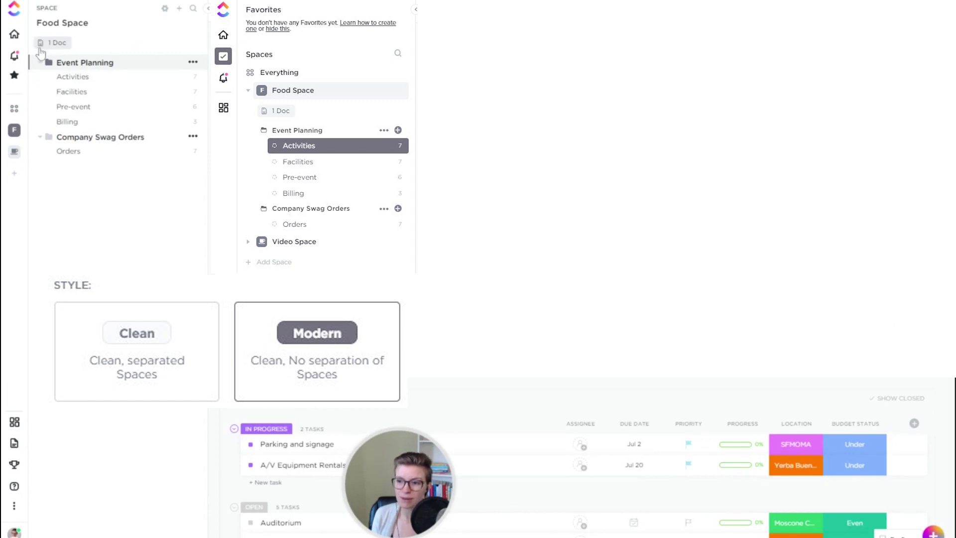
- View tasks from all spaces in Everything, then go to the Home Inbox
click(14, 108)
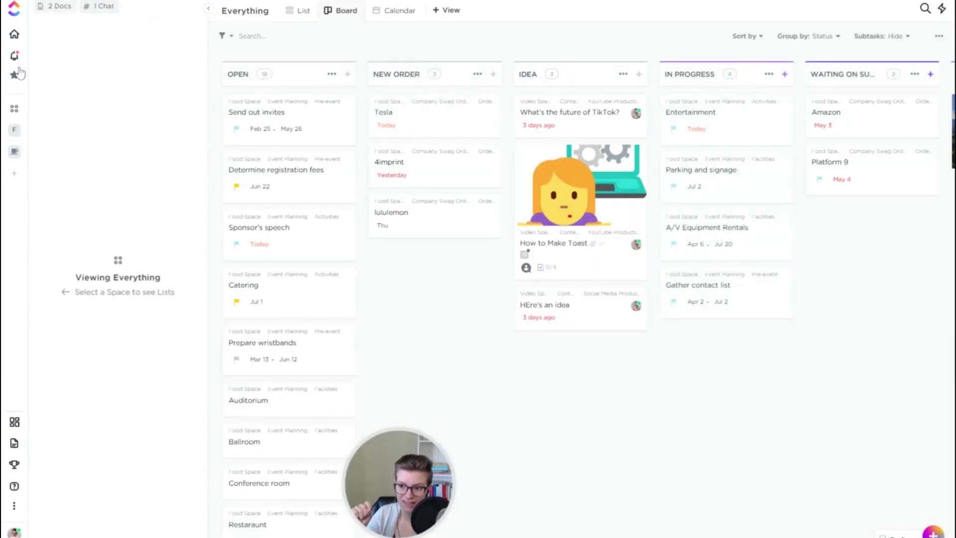
click(14, 34)
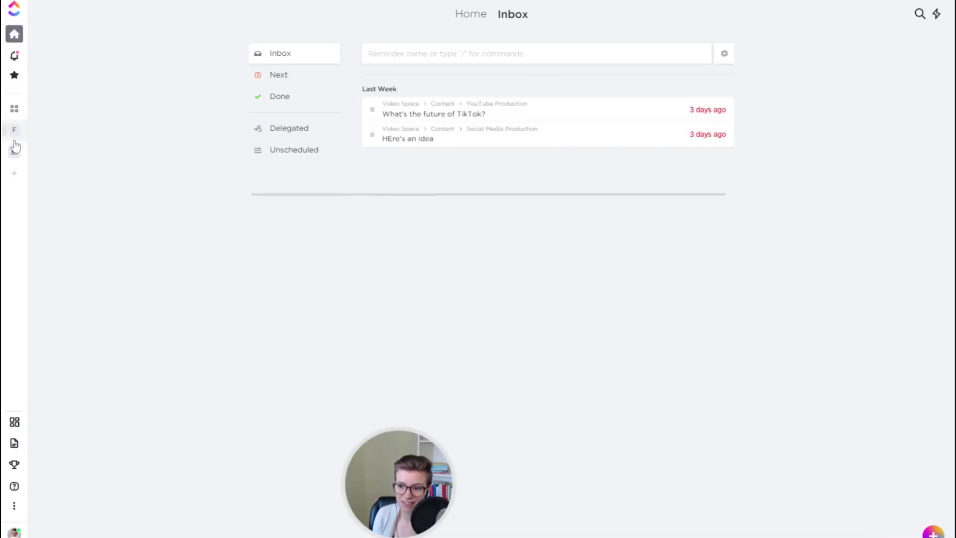